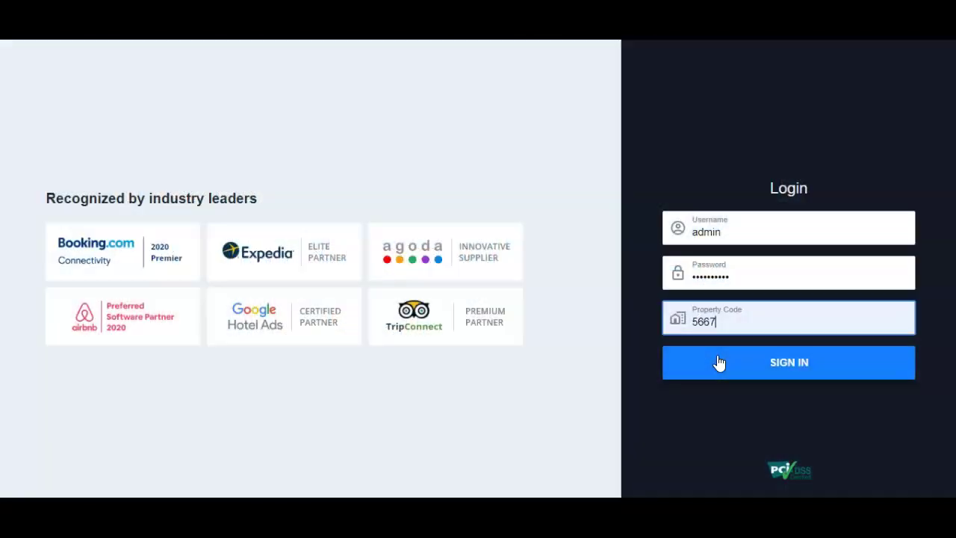
Sign in to the Hotel Sea Rock property using property code 5667.
{"action": "left_click", "coordinate": [719, 363]}
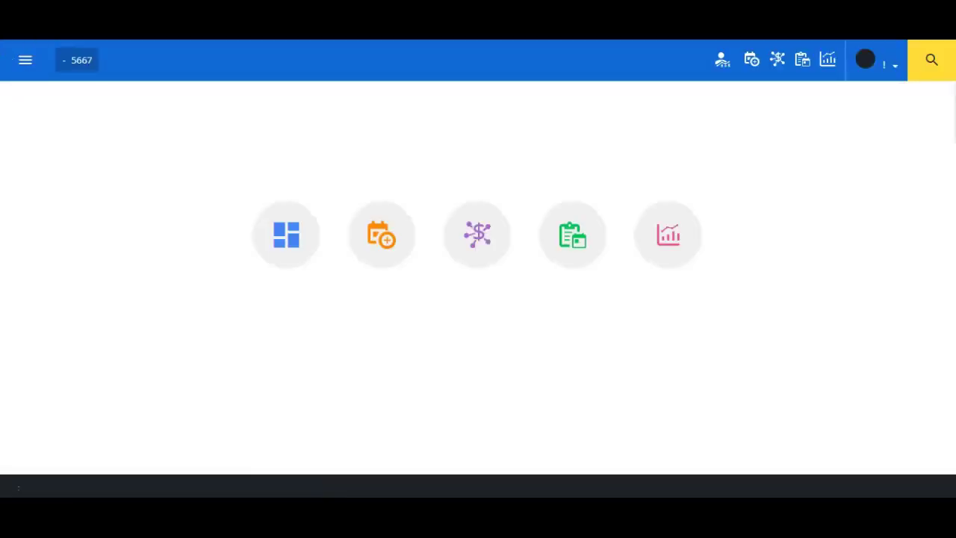
Go to Promotions from the main menu and start a new Basic Promotion.
{"action": "left_click", "coordinate": [22, 62]}
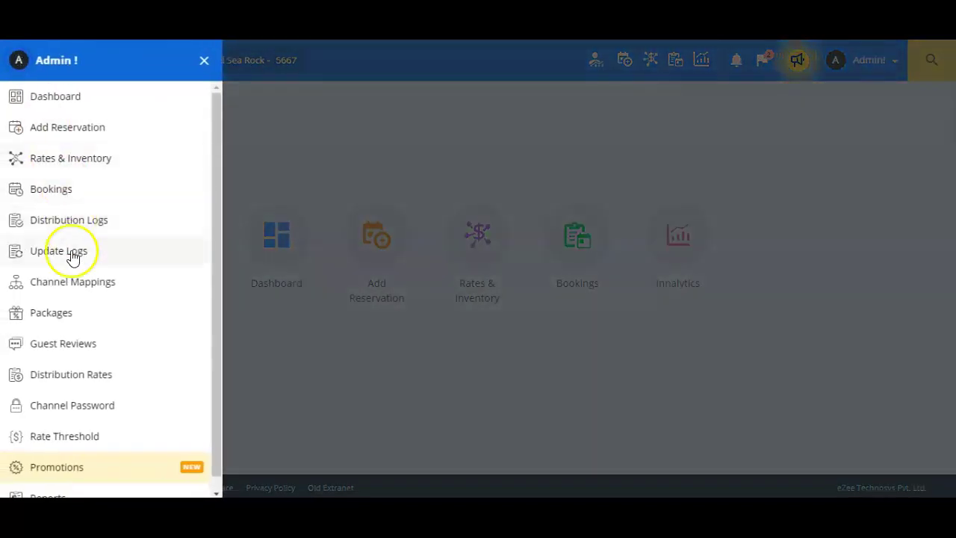
{"action": "left_click", "coordinate": [59, 472]}
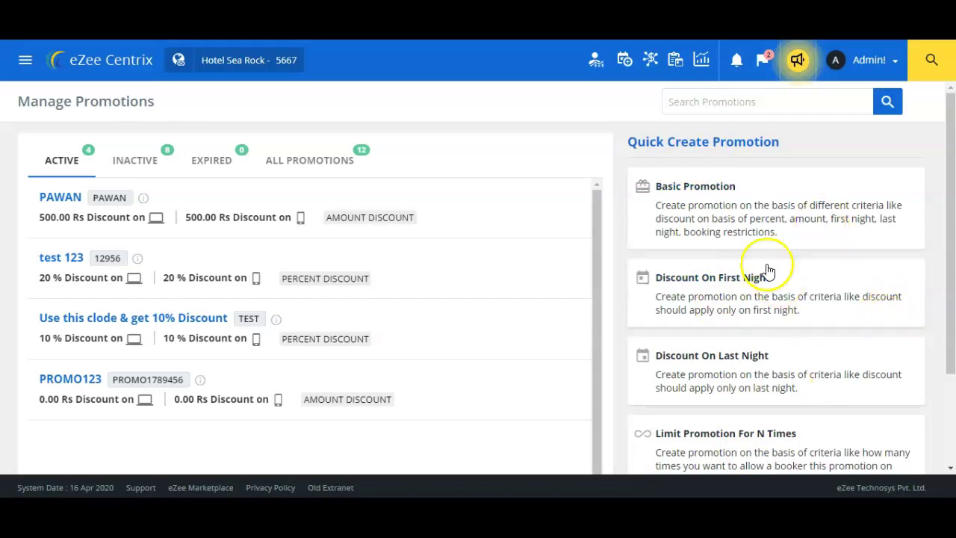
{"action": "left_click", "coordinate": [715, 191]}
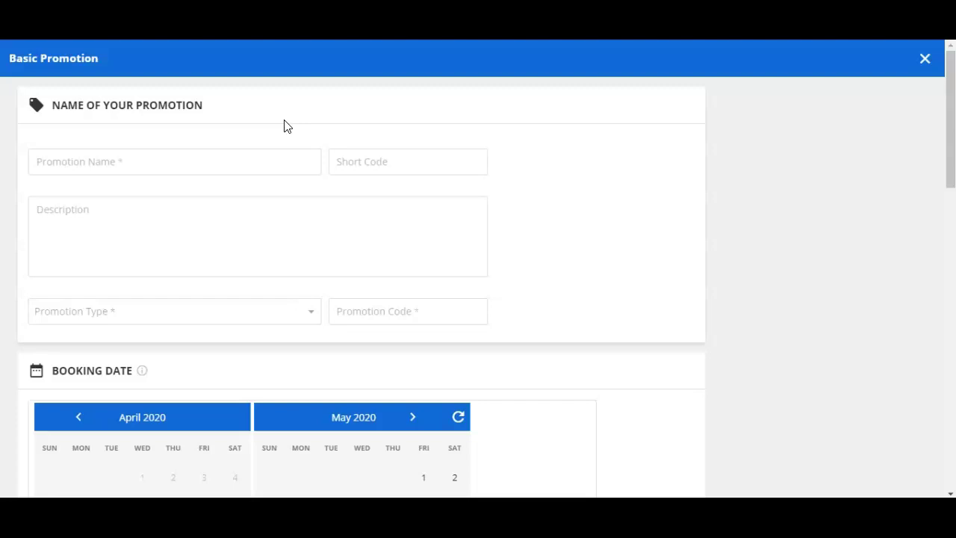
Name the promotion 'Festival Offer', describe it '10% Discount', choose Percent, and begin code SPECIAL.
{"action": "left_click", "coordinate": [227, 157]}
{"action": "type", "text": "Festival Offer"}
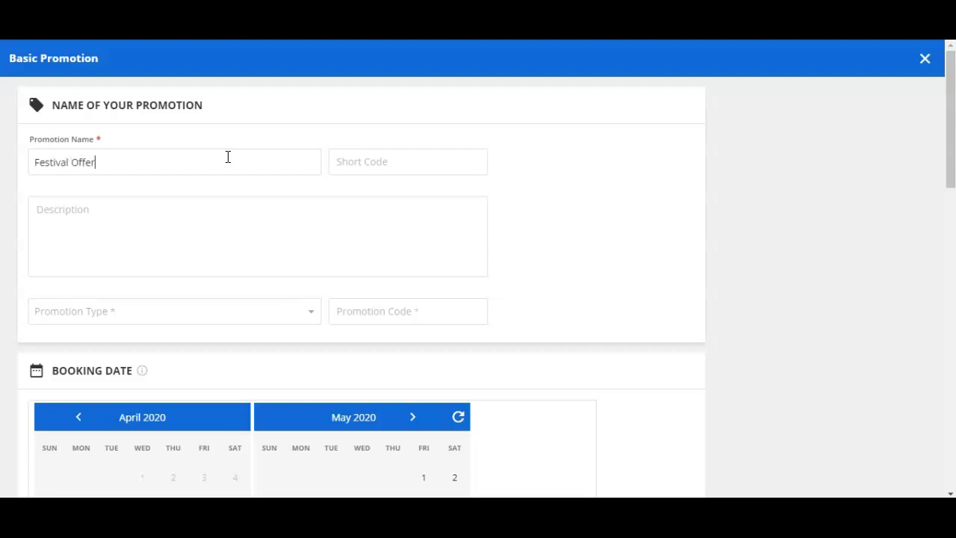
{"action": "key", "text": "Tab"}
{"action": "key", "text": "Tab"}
{"action": "type", "text": "10% Discount"}
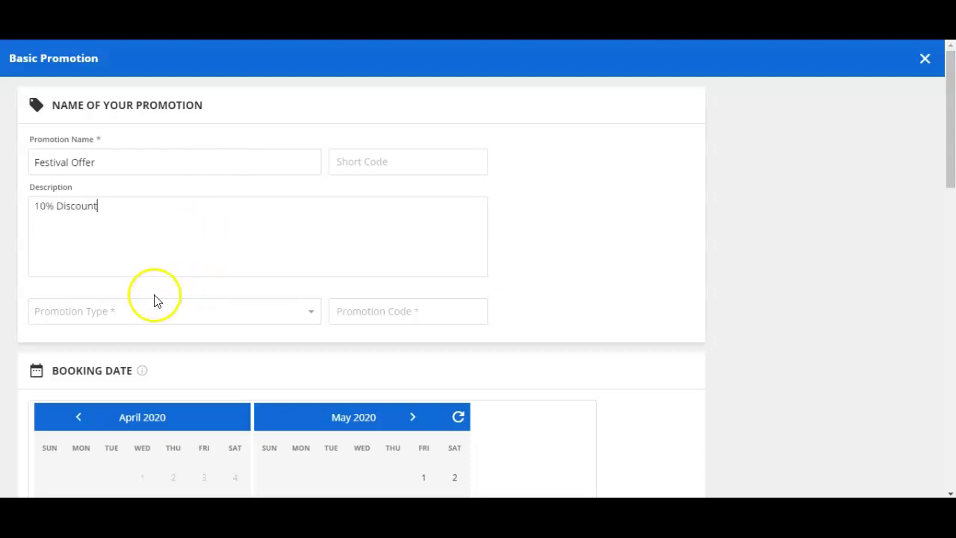
{"action": "left_click", "coordinate": [95, 319]}
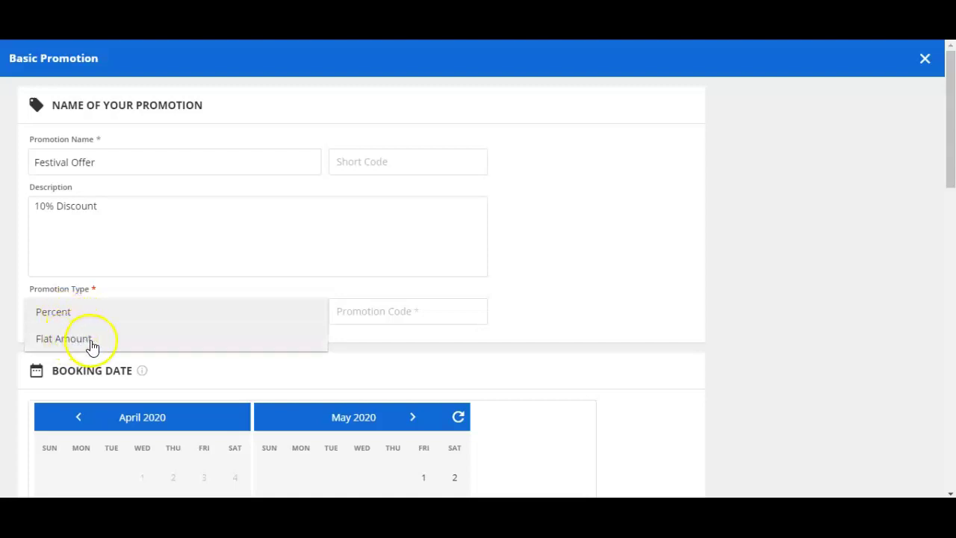
{"action": "left_click", "coordinate": [69, 319]}
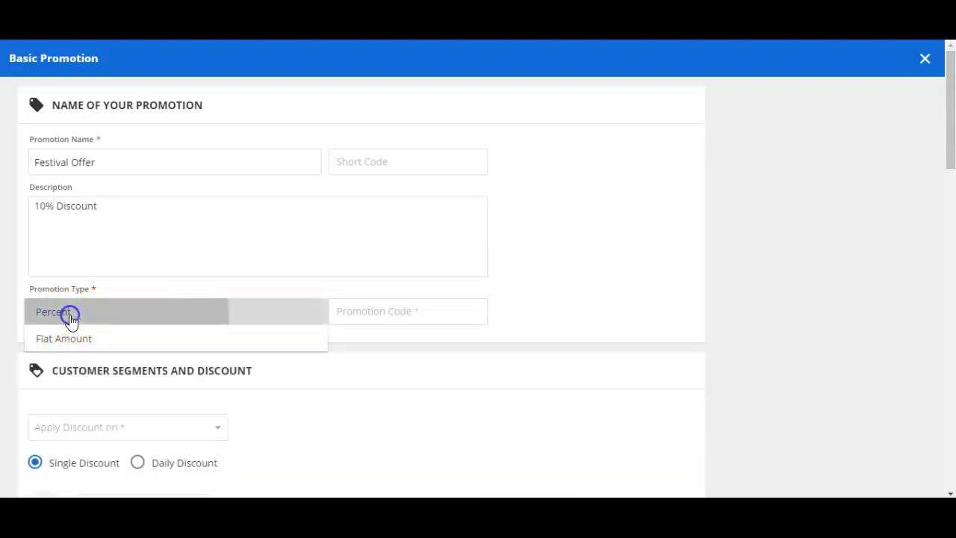
{"action": "left_click", "coordinate": [368, 314]}
{"action": "type", "text": "SPECIAL10"}
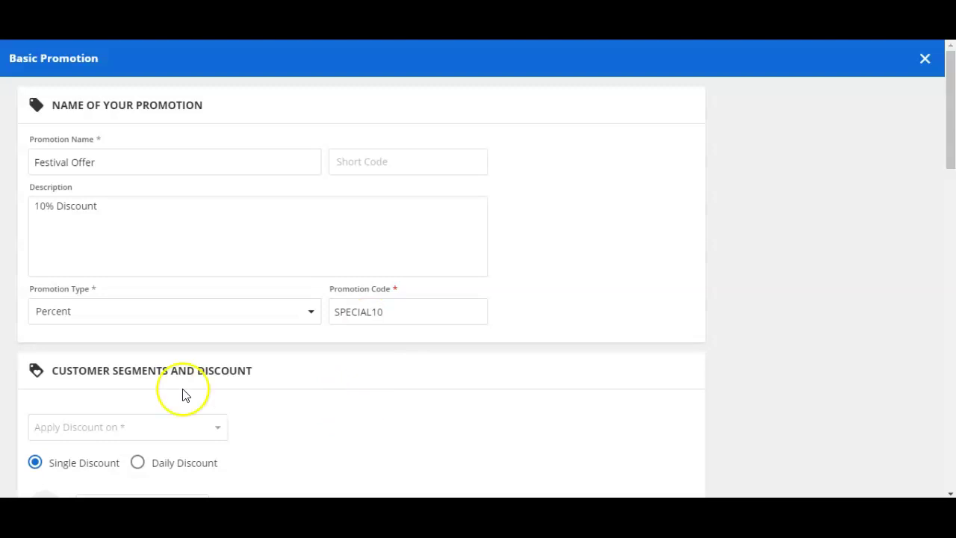
Apply a single 10% discount on all nights, entering 10 for desktop bookings.
{"action": "scroll", "coordinate": [181, 394], "scroll_direction": "down", "scroll_amount": 3}
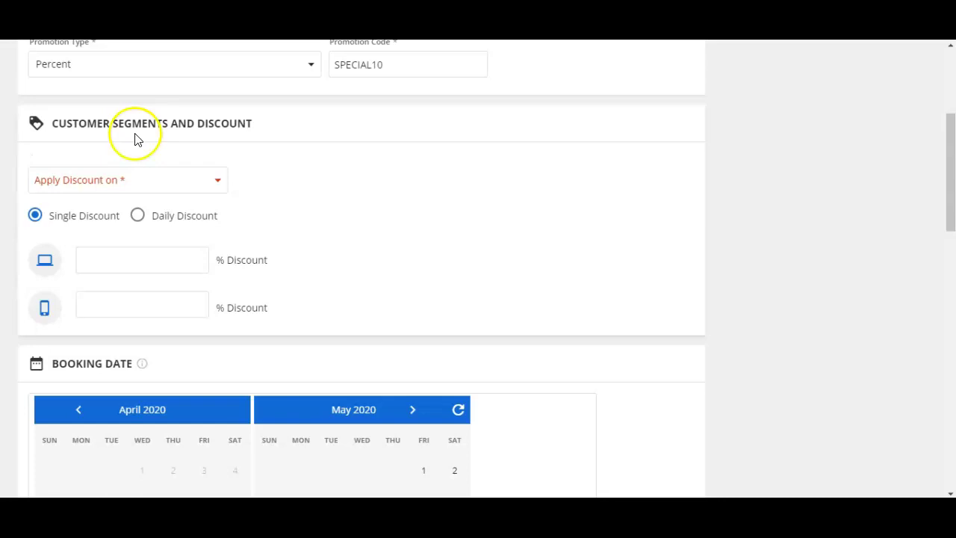
{"action": "left_click", "coordinate": [71, 185]}
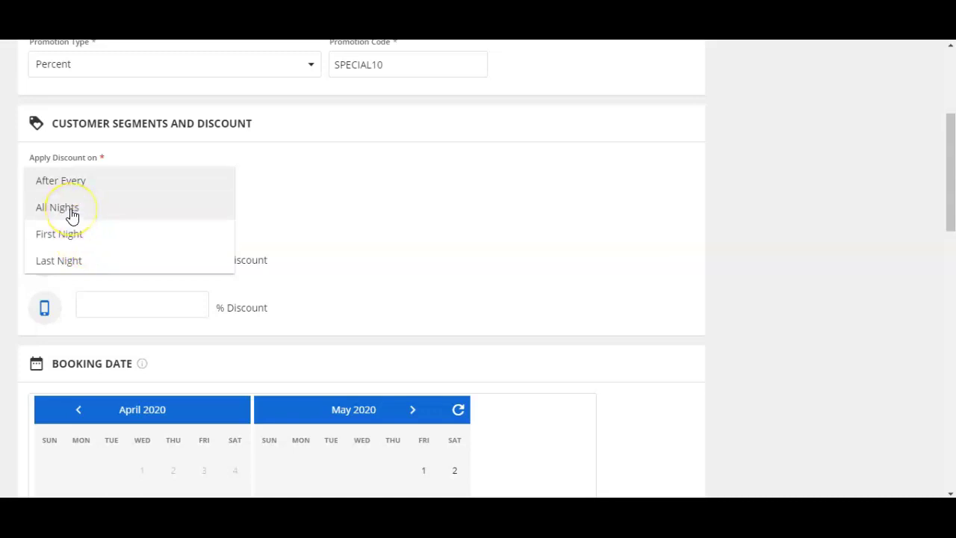
{"action": "left_click", "coordinate": [70, 209]}
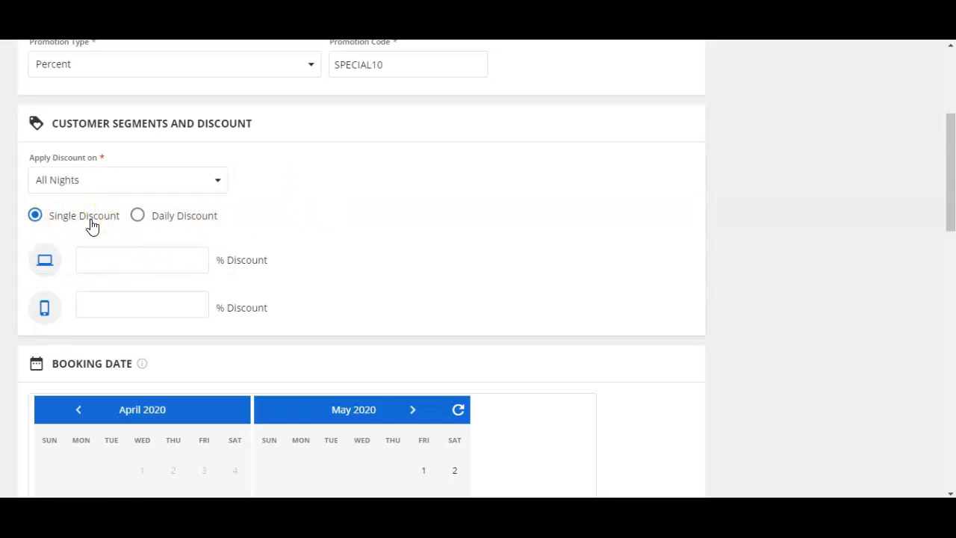
{"action": "left_click", "coordinate": [112, 256]}
{"action": "left_click", "coordinate": [138, 215]}
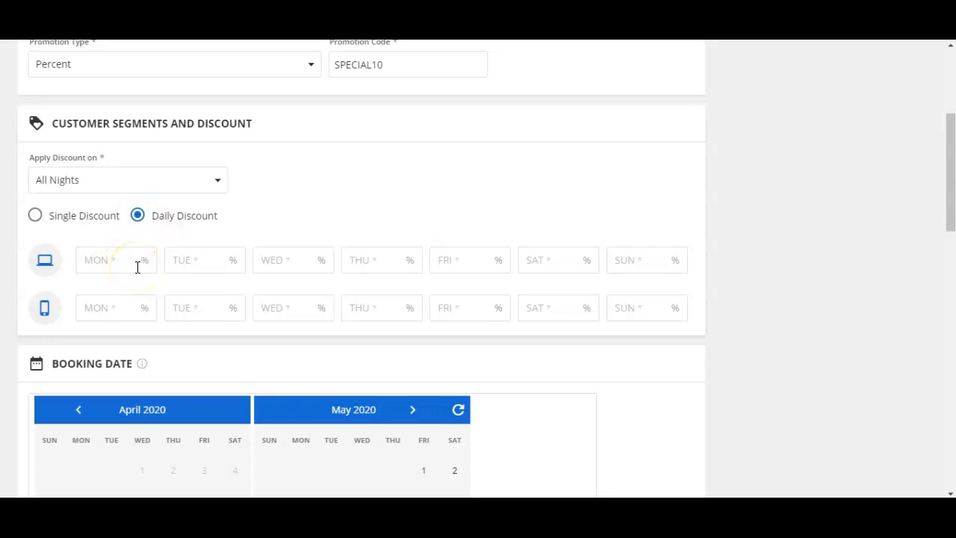
{"action": "left_click", "coordinate": [35, 216]}
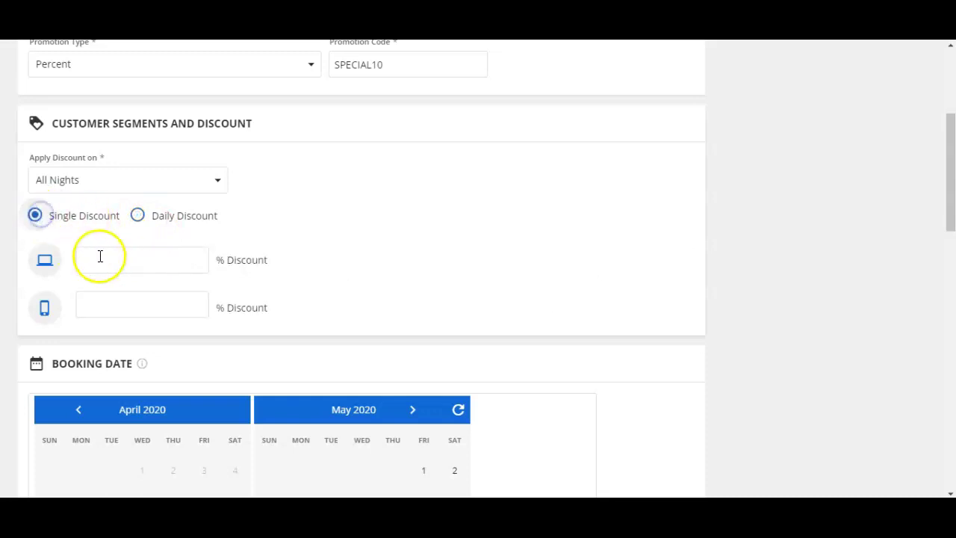
{"action": "type", "text": "10"}
{"action": "key", "text": "Tab"}
Enter 10% for mobile and set booking dates 16 April to 31 May 2020.
{"action": "type", "text": "10"}
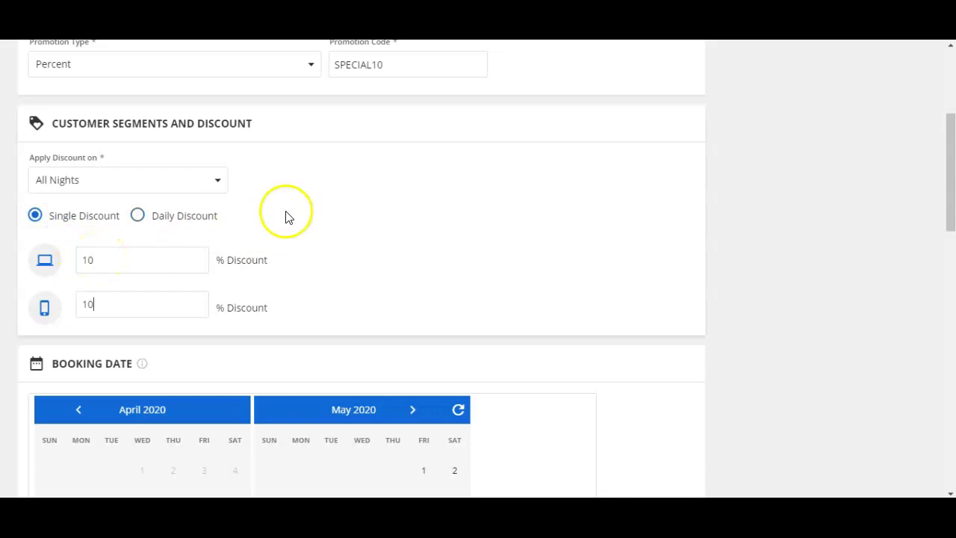
{"action": "scroll", "coordinate": [284, 216], "scroll_direction": "down", "scroll_amount": 4}
{"action": "left_click", "coordinate": [174, 243]}
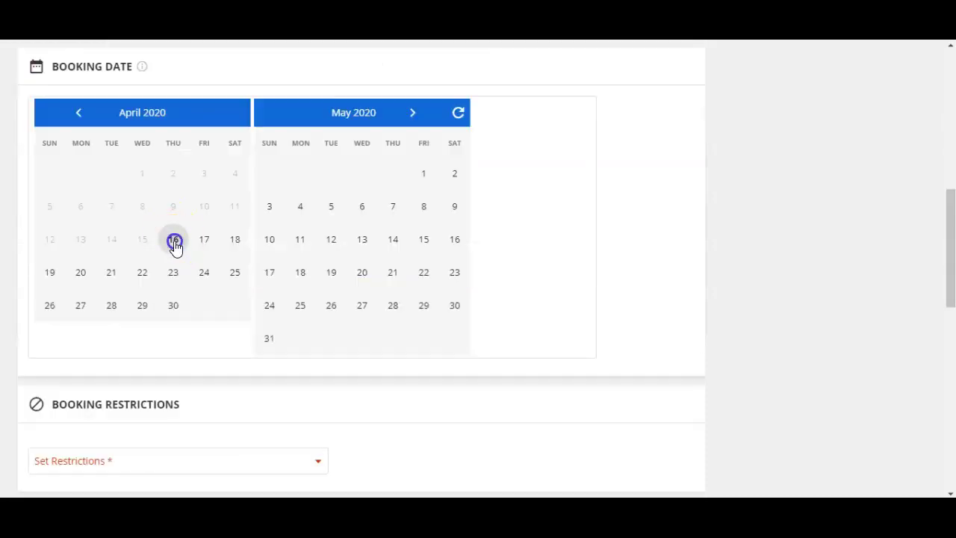
{"action": "left_click", "coordinate": [268, 340]}
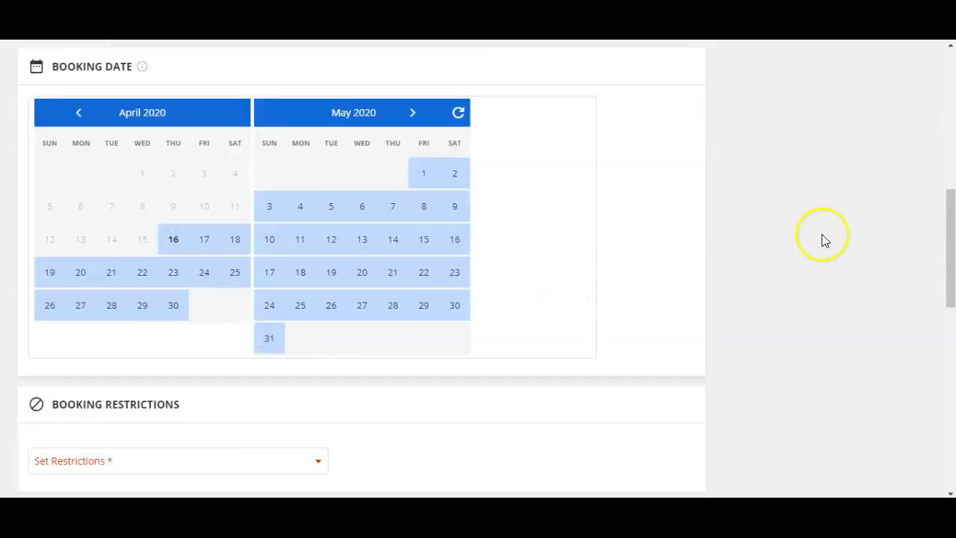
{"action": "left_click", "coordinate": [950, 239]}
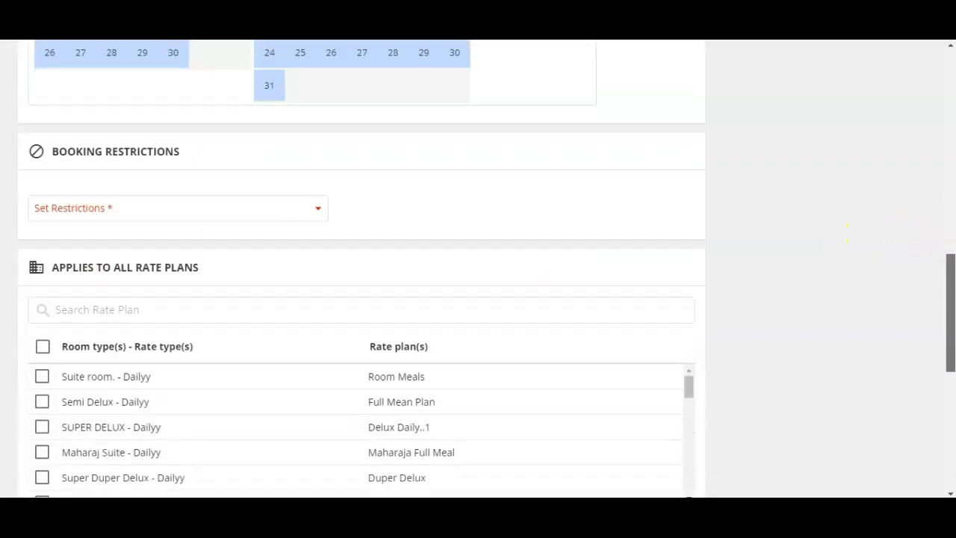
{"action": "left_click_drag", "start_coordinate": [949, 239], "coordinate": [950, 313]}
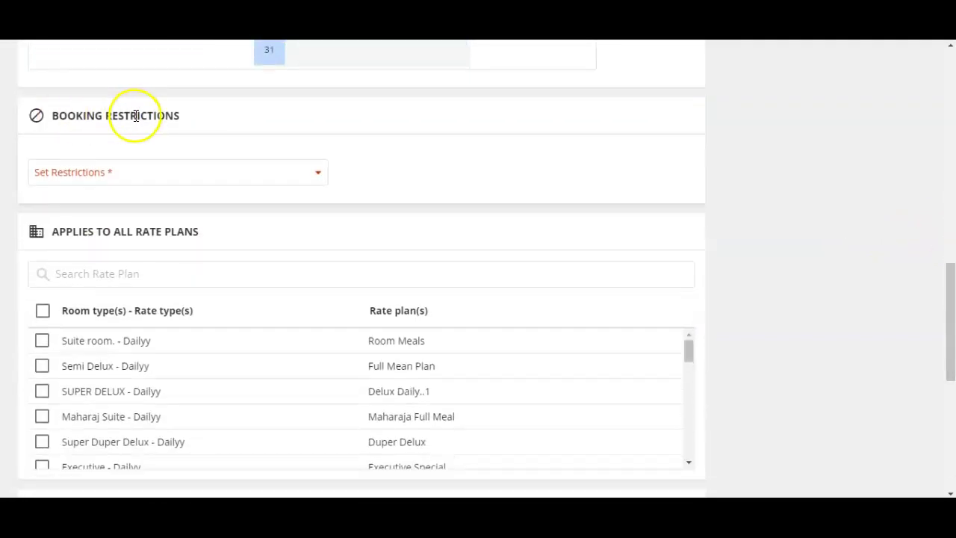
Try the Stay Expiration restriction with an expiry date of 16/04/2020.
{"action": "left_click", "coordinate": [133, 173]}
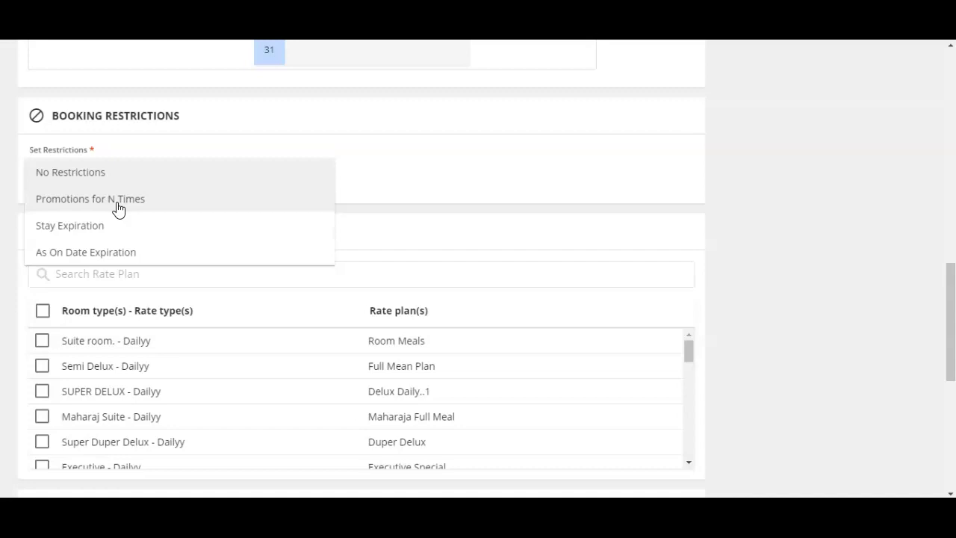
{"action": "left_click", "coordinate": [60, 237]}
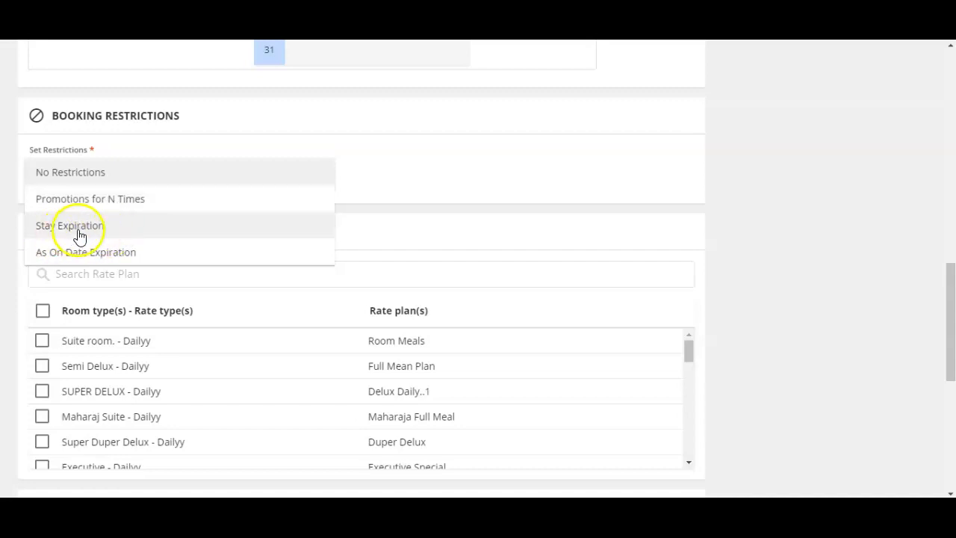
{"action": "left_click", "coordinate": [79, 231]}
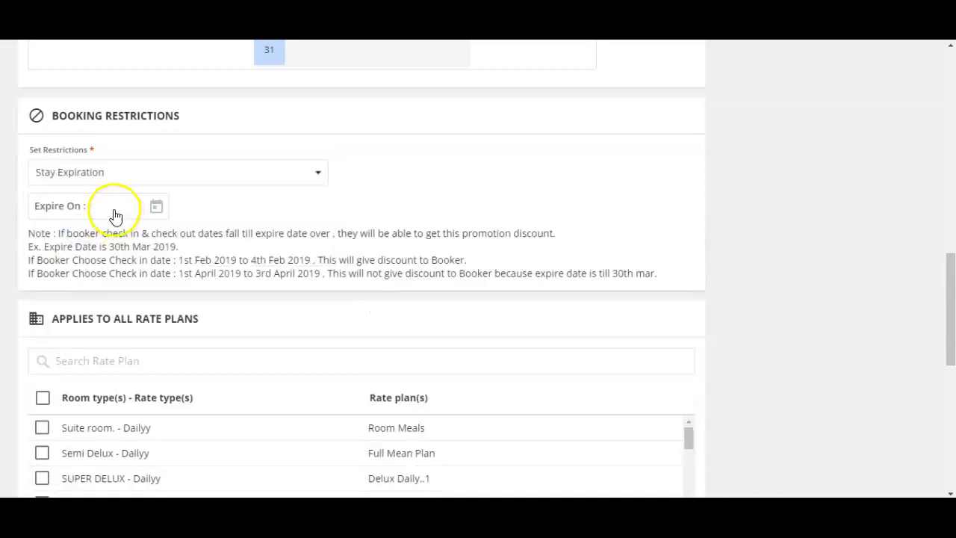
{"action": "left_click", "coordinate": [115, 213]}
{"action": "left_click", "coordinate": [227, 306]}
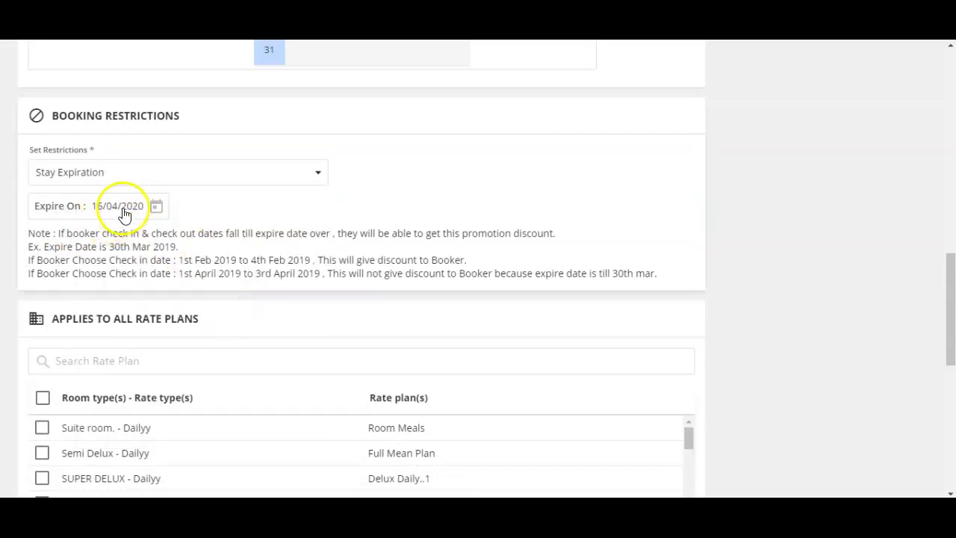
Switch the restriction to As On Date Expiration, then settle on No Restrictions.
{"action": "left_click", "coordinate": [181, 174]}
{"action": "left_click", "coordinate": [139, 198]}
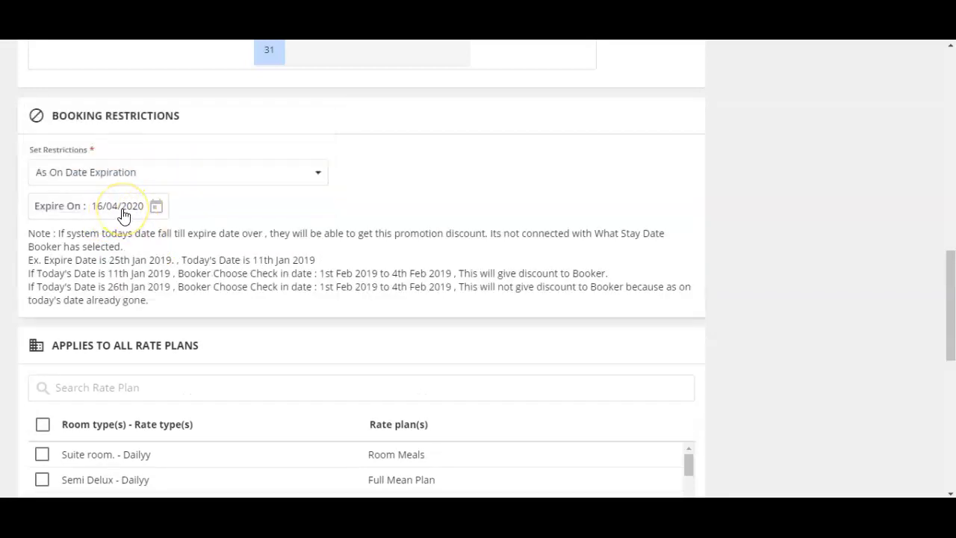
{"action": "left_click", "coordinate": [158, 179]}
{"action": "left_click", "coordinate": [158, 176]}
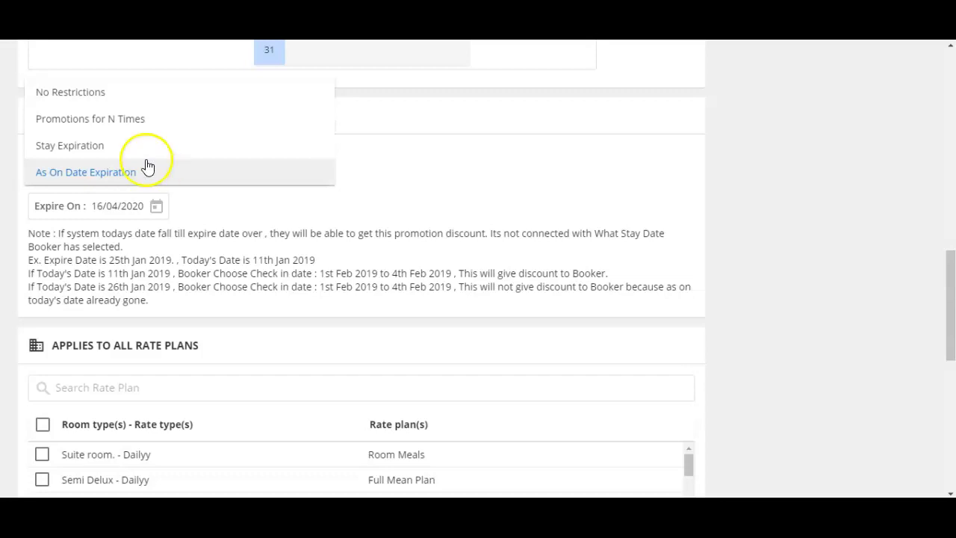
{"action": "left_click", "coordinate": [87, 93]}
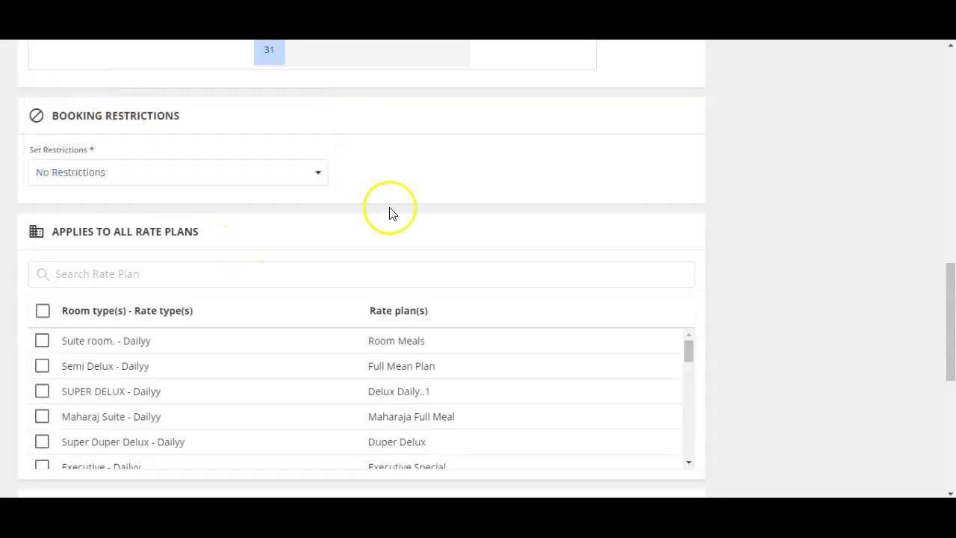
{"action": "scroll", "coordinate": [787, 269], "scroll_direction": "down", "scroll_amount": 5}
Tick the Suite room. - MAP rate plan under Classy Suites.
{"action": "left_click_drag", "start_coordinate": [694, 249], "coordinate": [694, 263]}
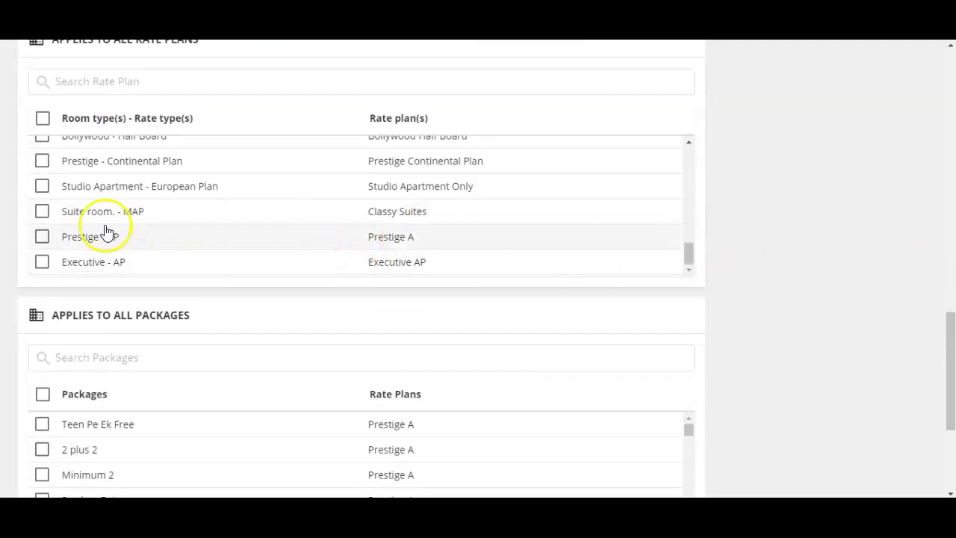
{"action": "left_click", "coordinate": [43, 211]}
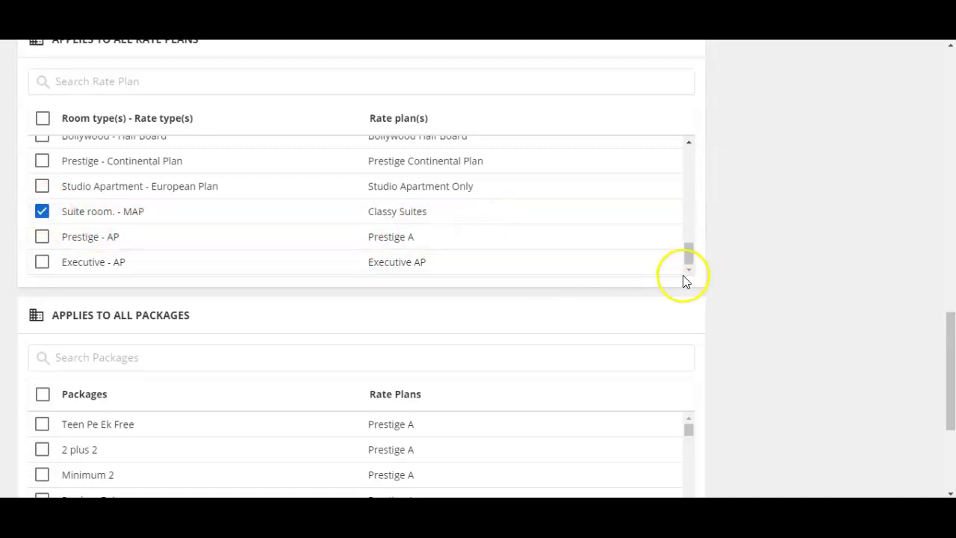
{"action": "left_click_drag", "start_coordinate": [949, 341], "coordinate": [949, 399]}
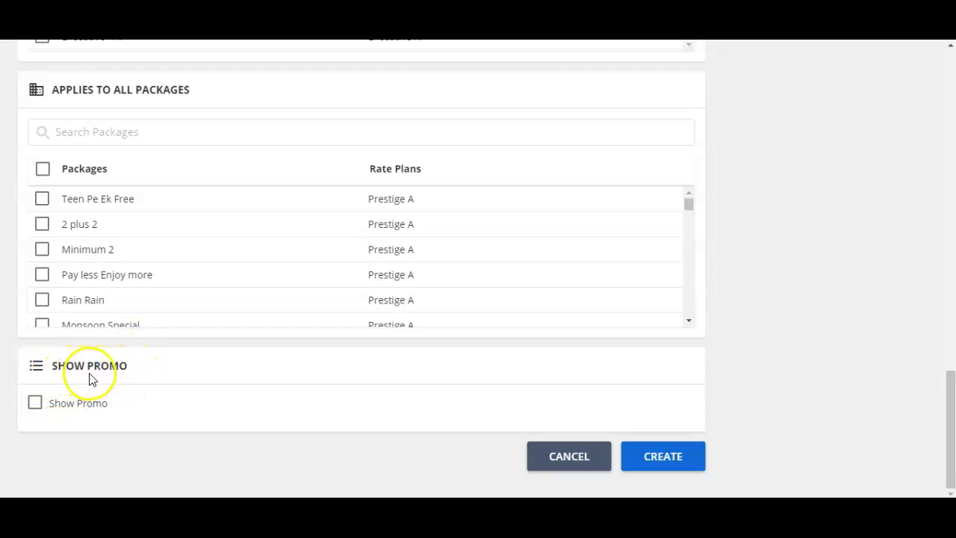
{"action": "left_click", "coordinate": [39, 404]}
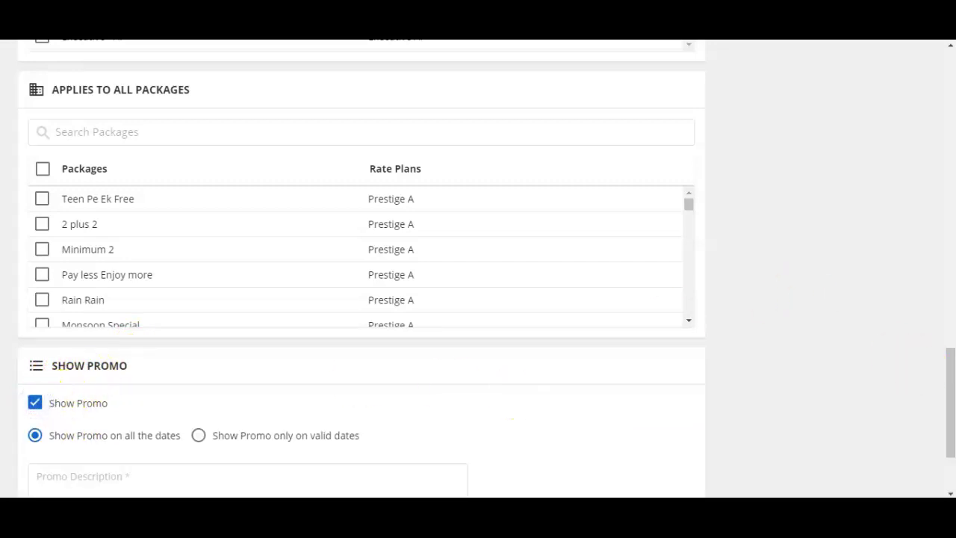
{"action": "left_click_drag", "start_coordinate": [950, 388], "coordinate": [949, 426]}
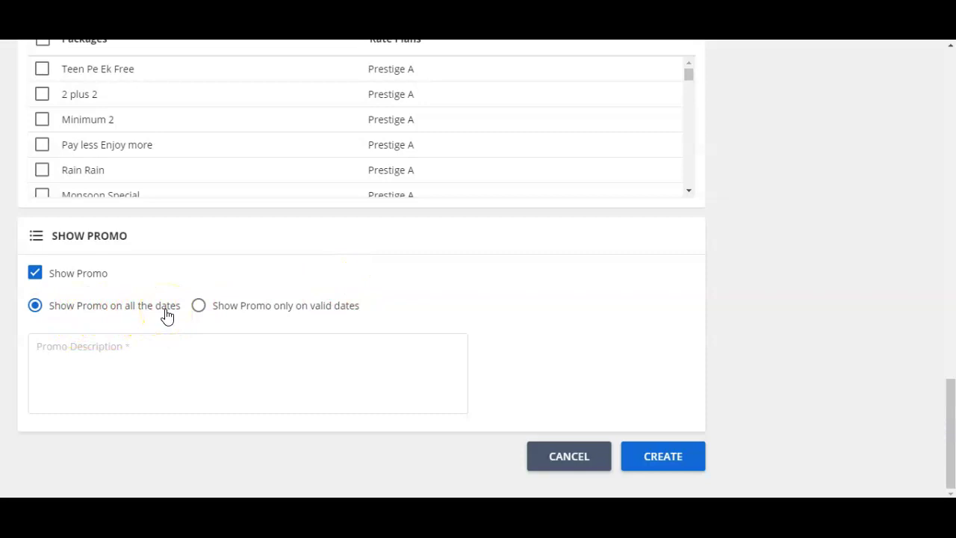
{"action": "left_click", "coordinate": [156, 343]}
{"action": "left_click", "coordinate": [199, 307]}
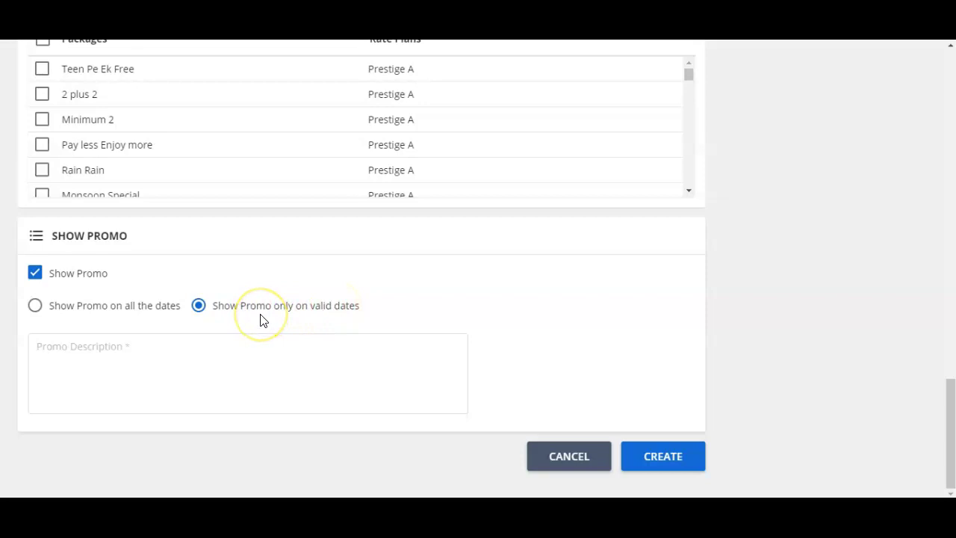
{"action": "left_click", "coordinate": [35, 274]}
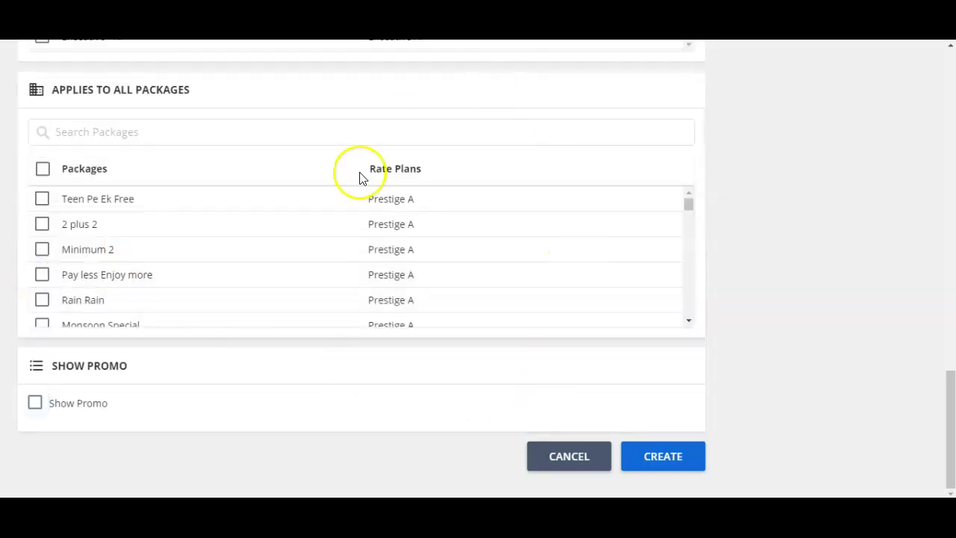
Create the Festival Offer promotion.
{"action": "left_click", "coordinate": [670, 471]}
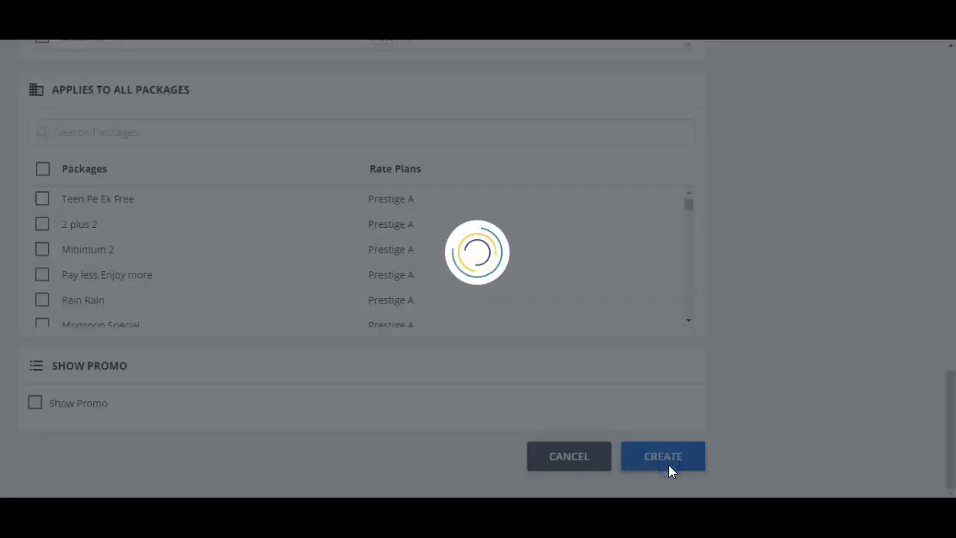